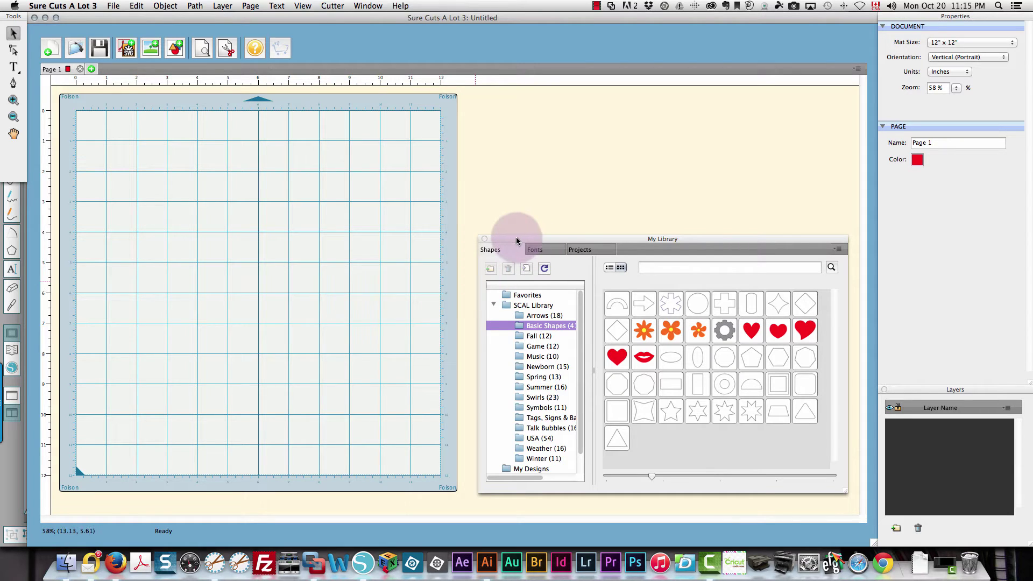
Move the My Library panel onto the mat.
drag(517, 240, 265, 203)
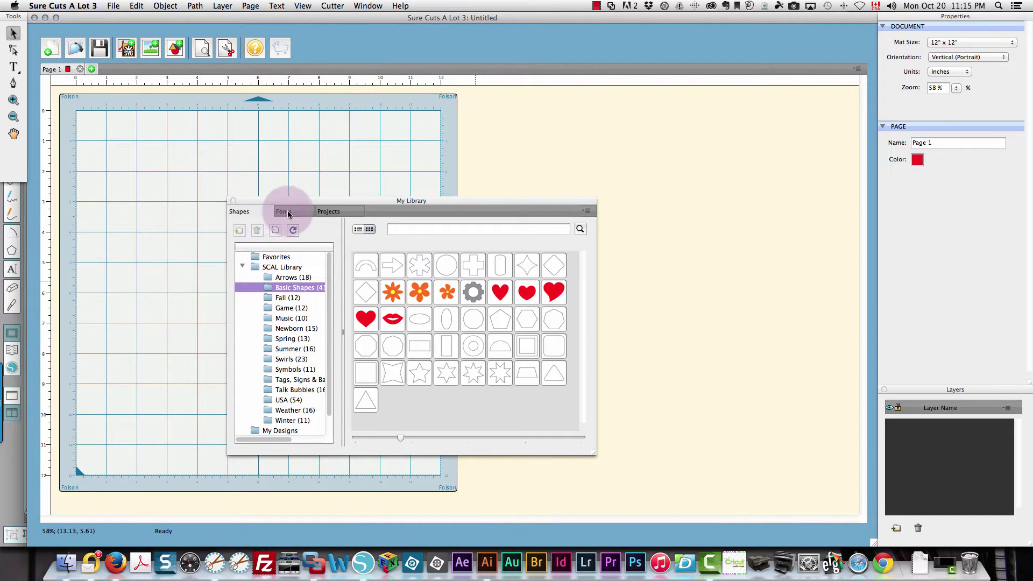
Show the font list, enlarge the library panel wider and taller, and narrow the Name column.
click(288, 214)
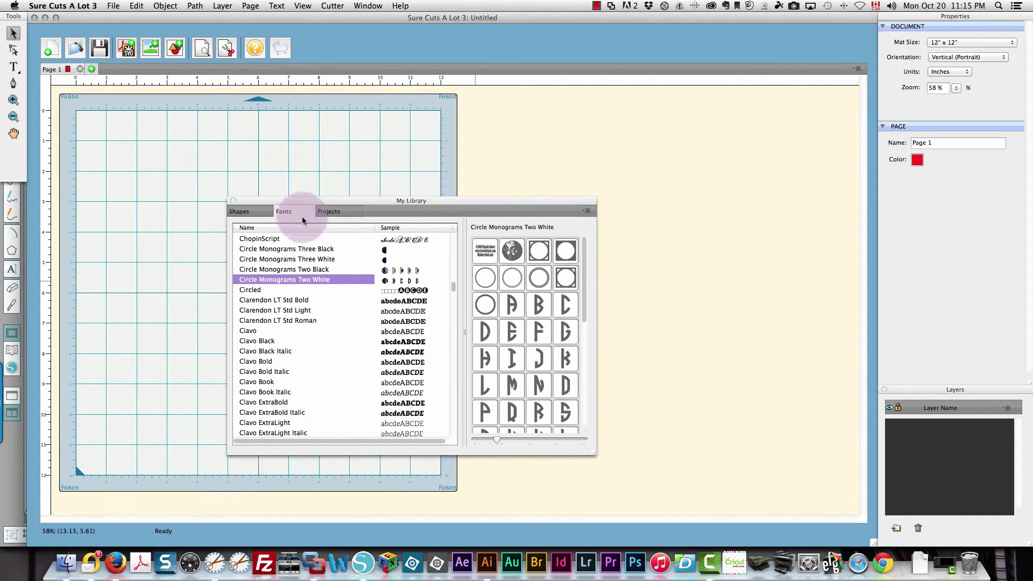
drag(596, 451, 928, 490)
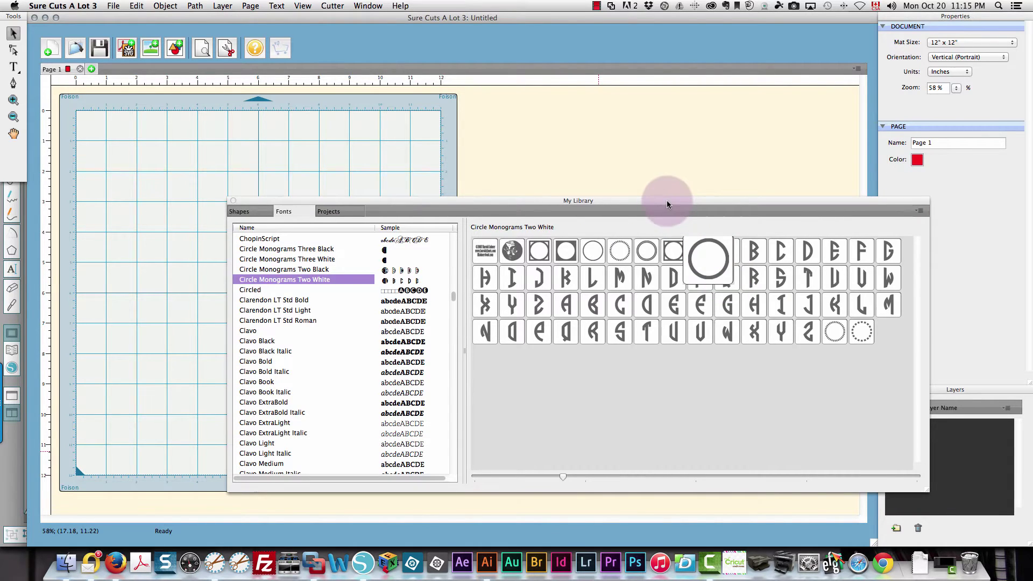
drag(667, 199, 662, 108)
drag(464, 302, 485, 302)
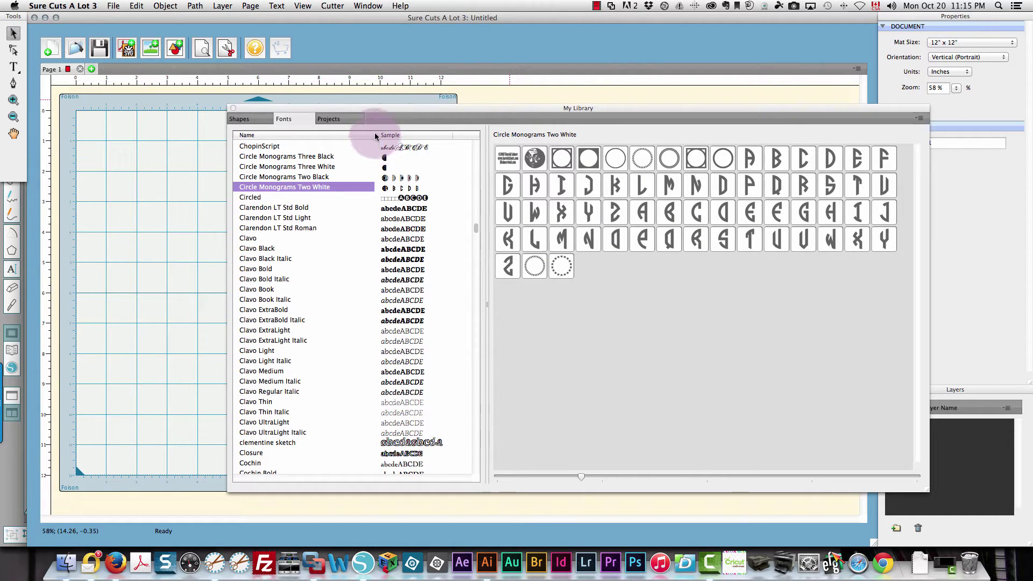
mouse_move(375, 141)
mouse_down()
mouse_move(363, 140)
mouse_move(373, 140)
mouse_up()
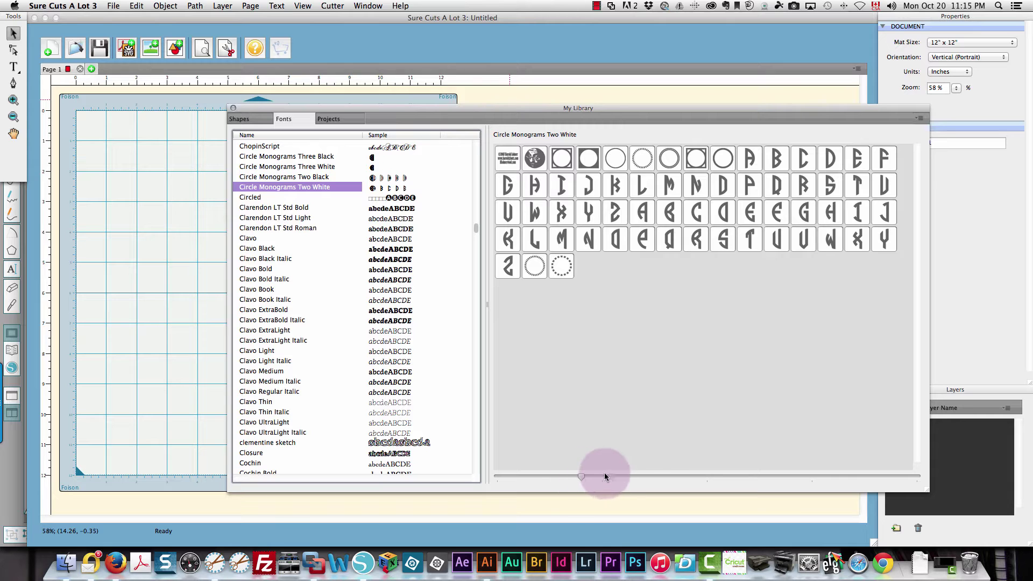
Enlarge the glyph previews two sizes and browse Circle Monograms Three Black, then Three White.
click(698, 473)
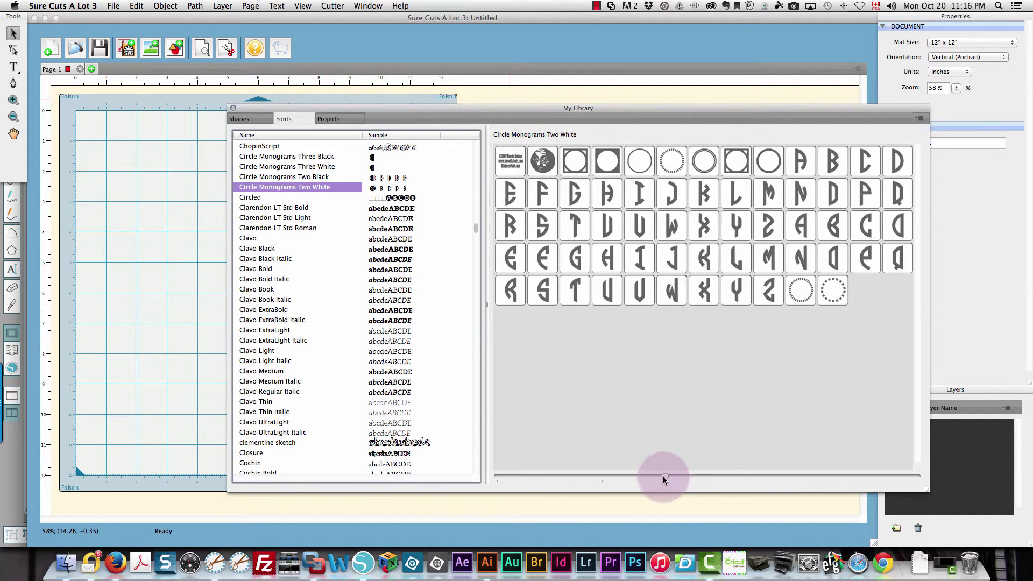
click(780, 473)
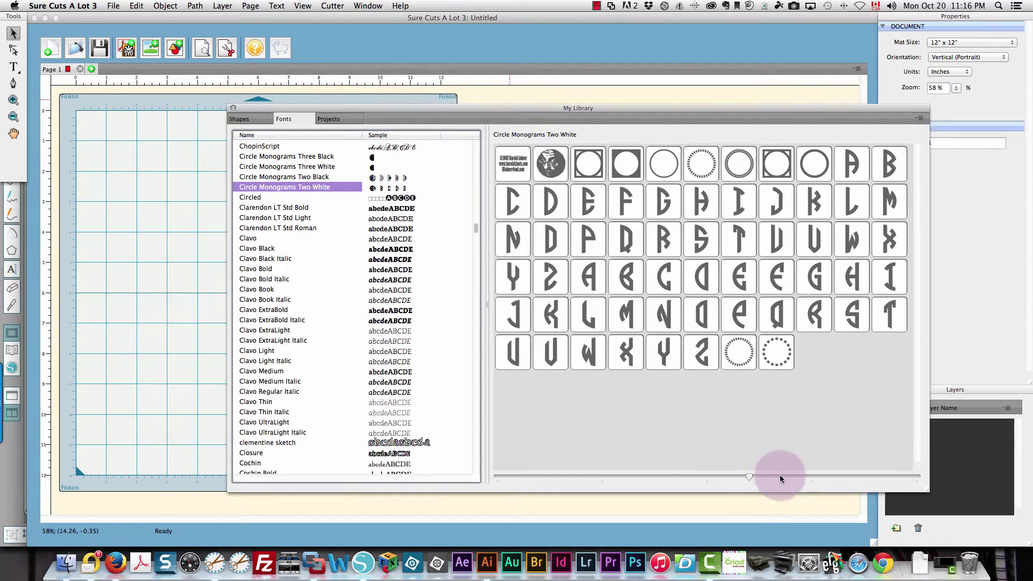
click(296, 156)
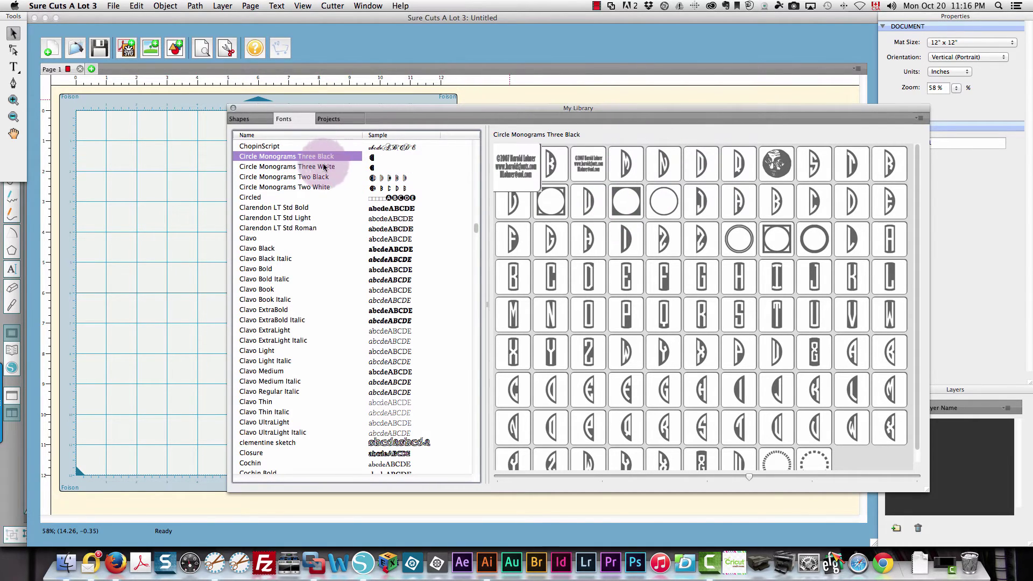
click(288, 168)
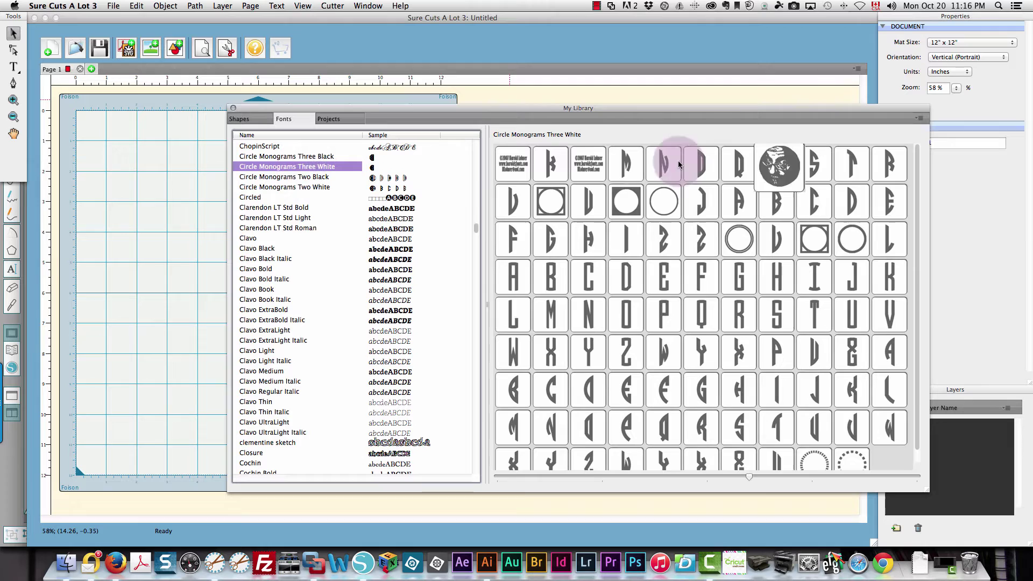
Add the circle frame plus the K, I and A glyphs from Circle Monograms Three White.
click(667, 207)
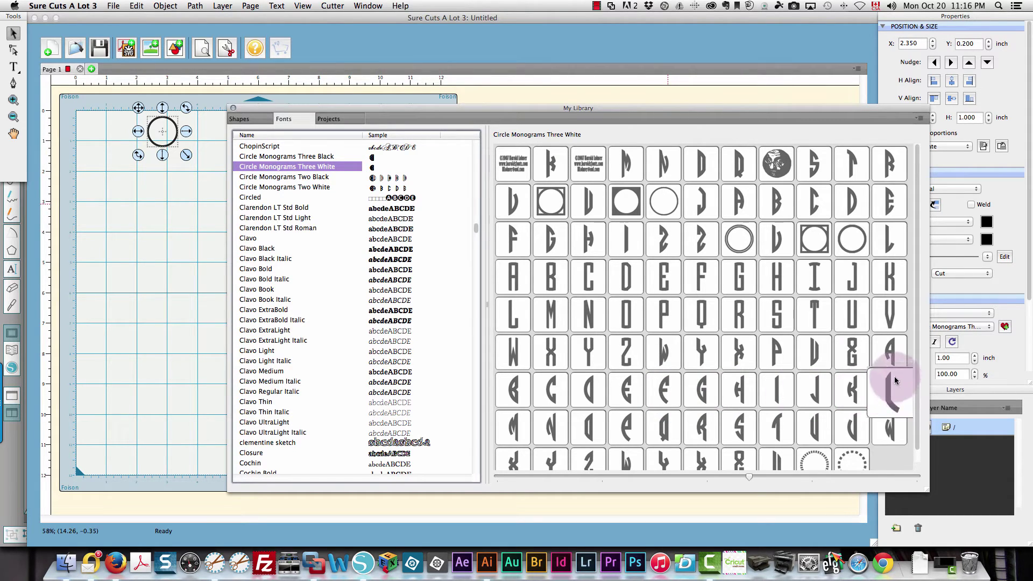
click(857, 392)
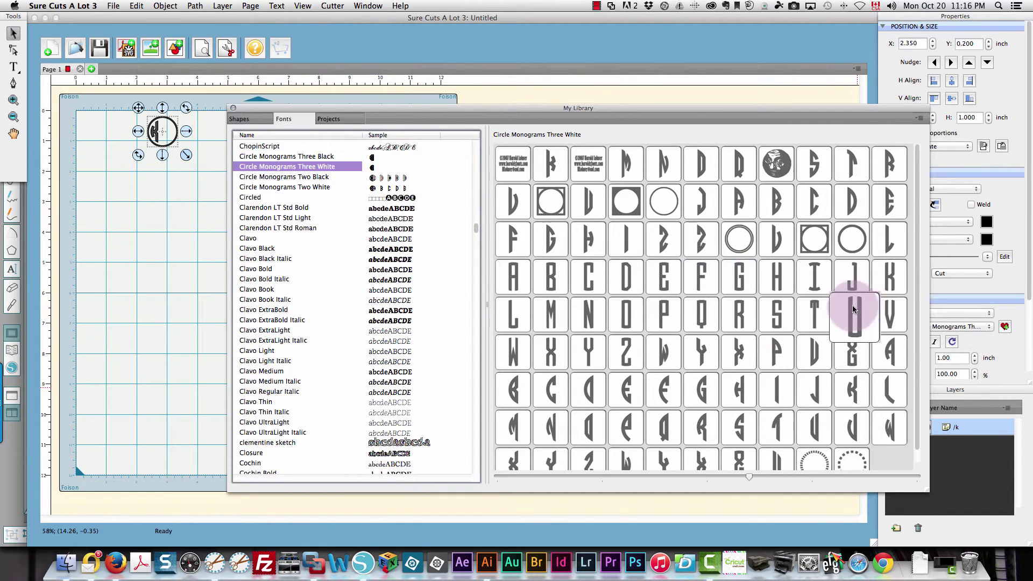
click(819, 284)
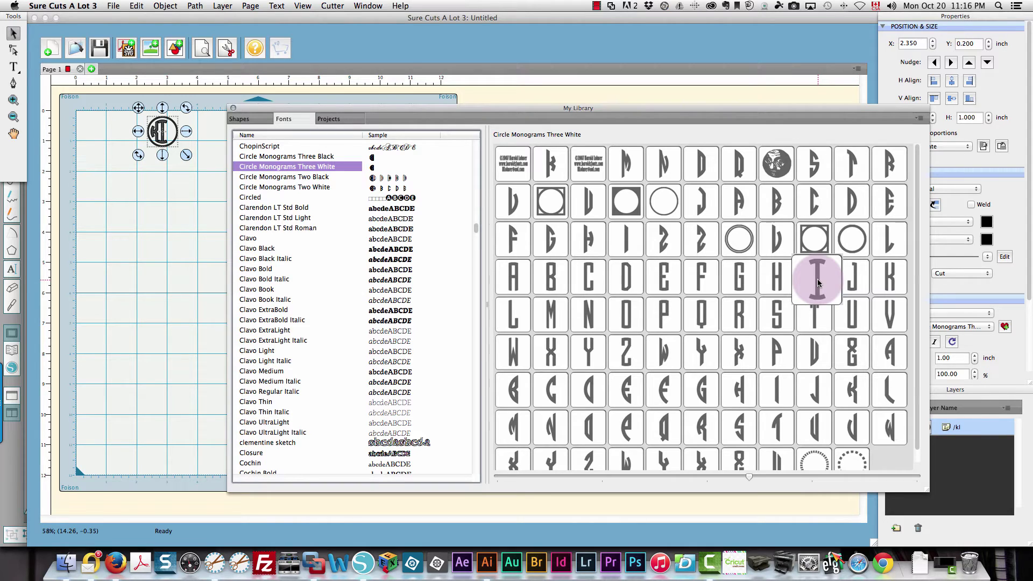
click(745, 213)
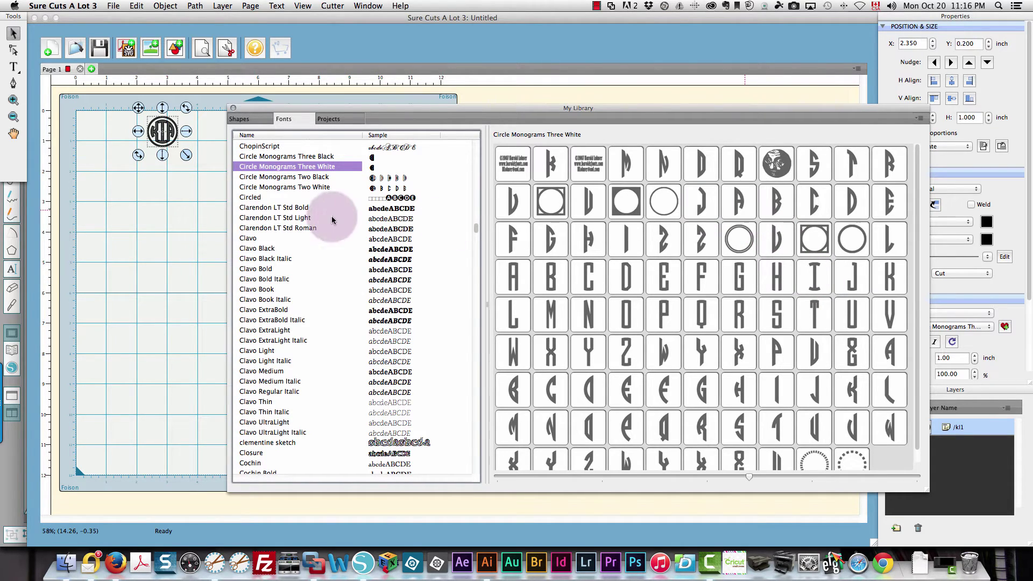
Move the monogram down and right on the mat, with the library panel moved out of the way.
drag(138, 108, 107, 141)
drag(514, 104, 576, 411)
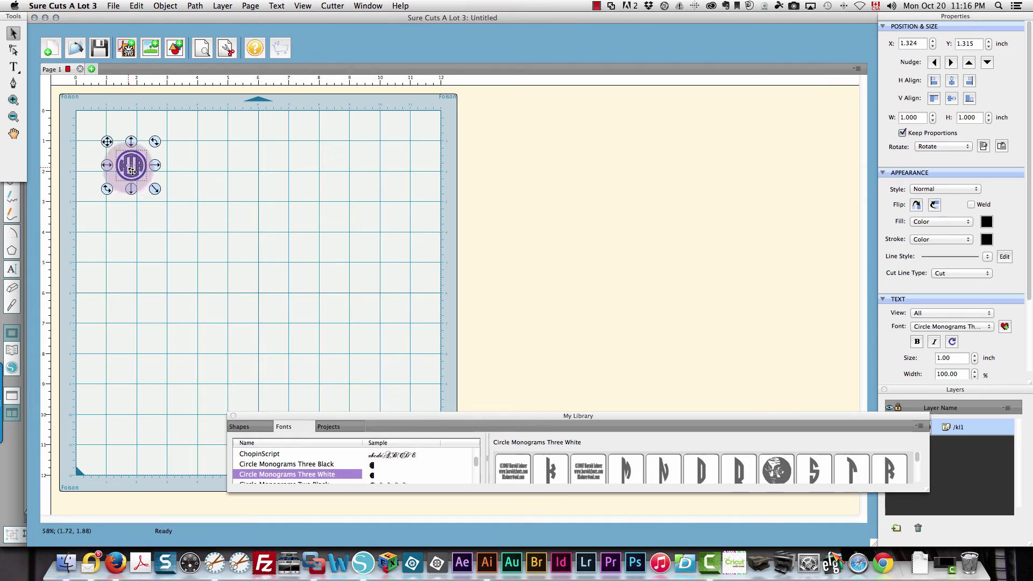
click(146, 183)
click(106, 160)
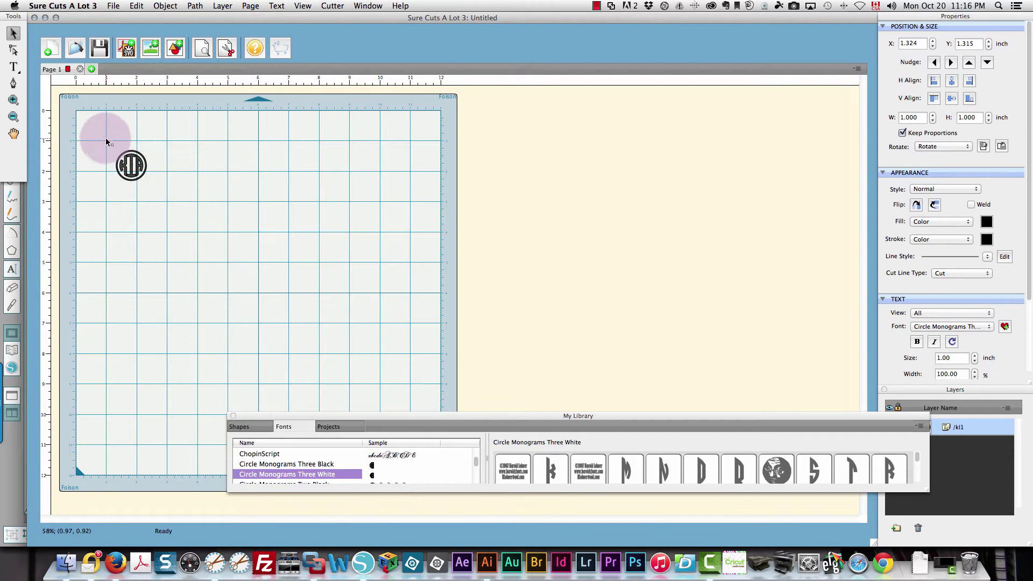
drag(149, 179, 302, 306)
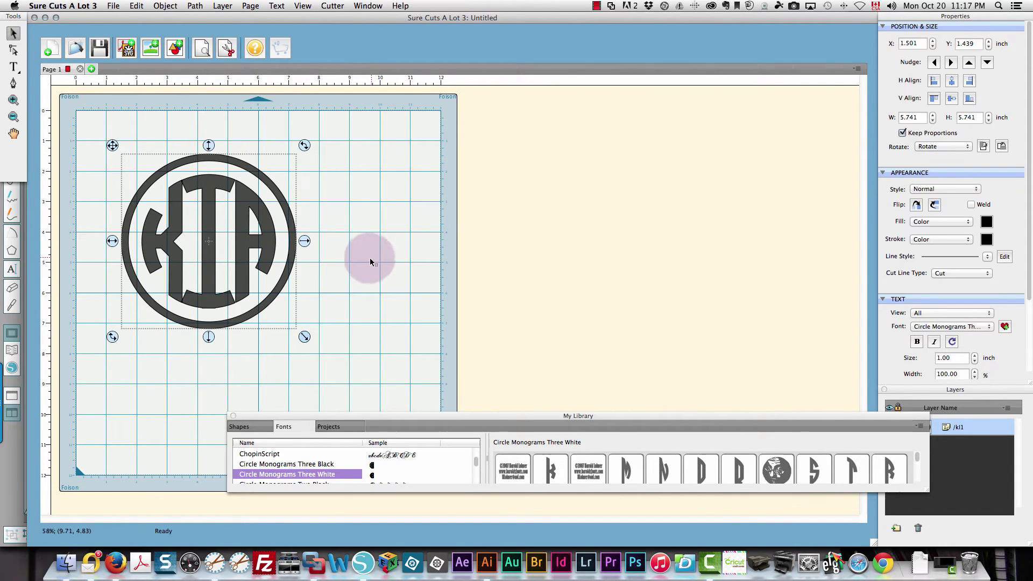
Stretch the KIA monogram sideways into a 6.979 × 5.741 in oval.
click(393, 252)
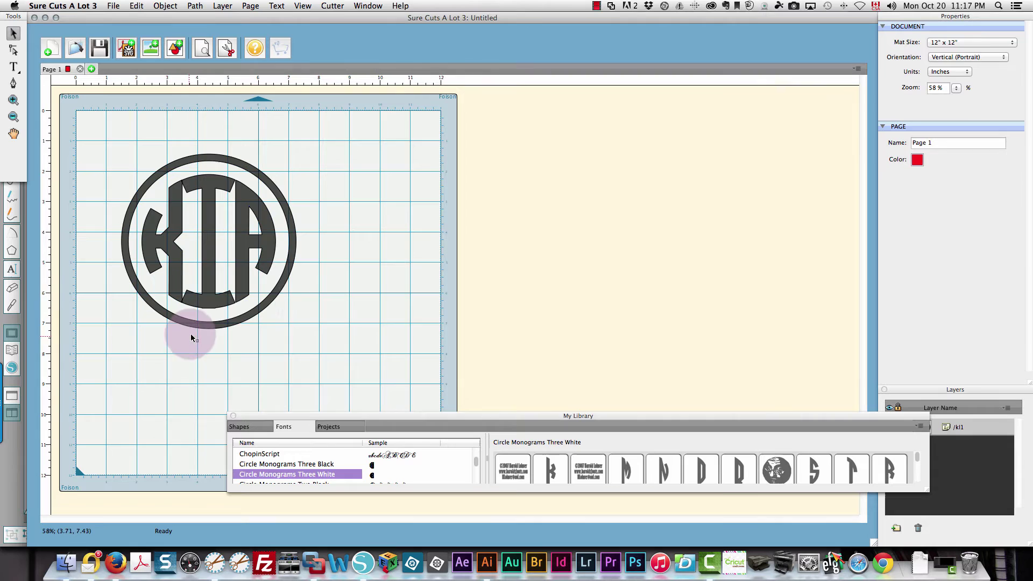
click(212, 281)
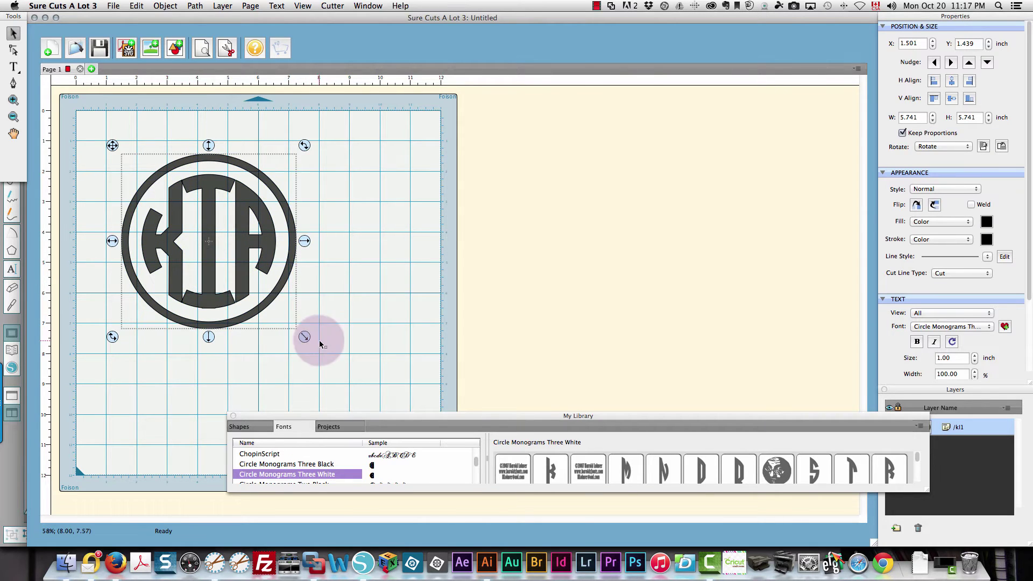
drag(304, 241, 342, 242)
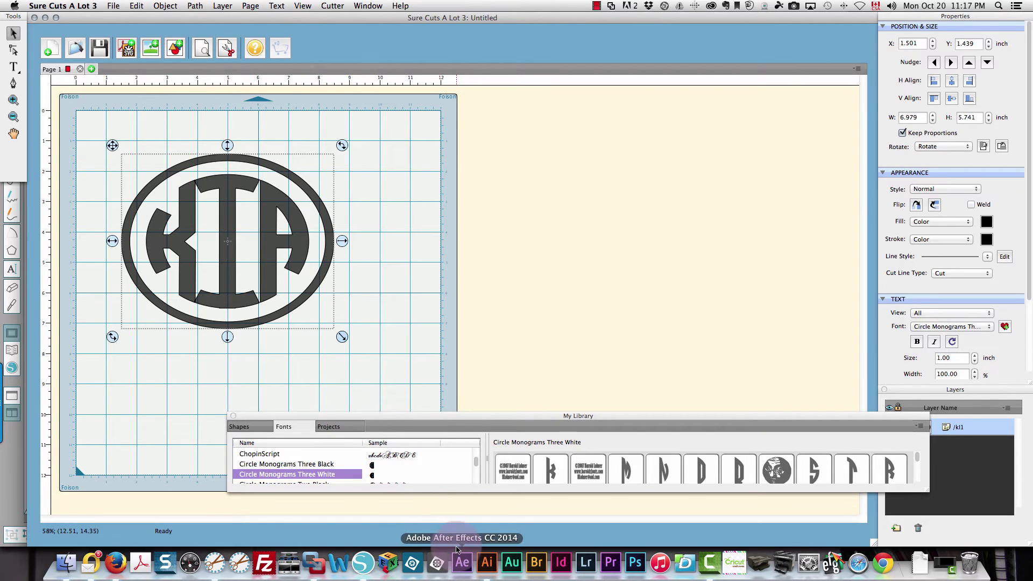
In Silhouette Studio, delete the existing monogram and set the text size to 144 pt.
click(361, 564)
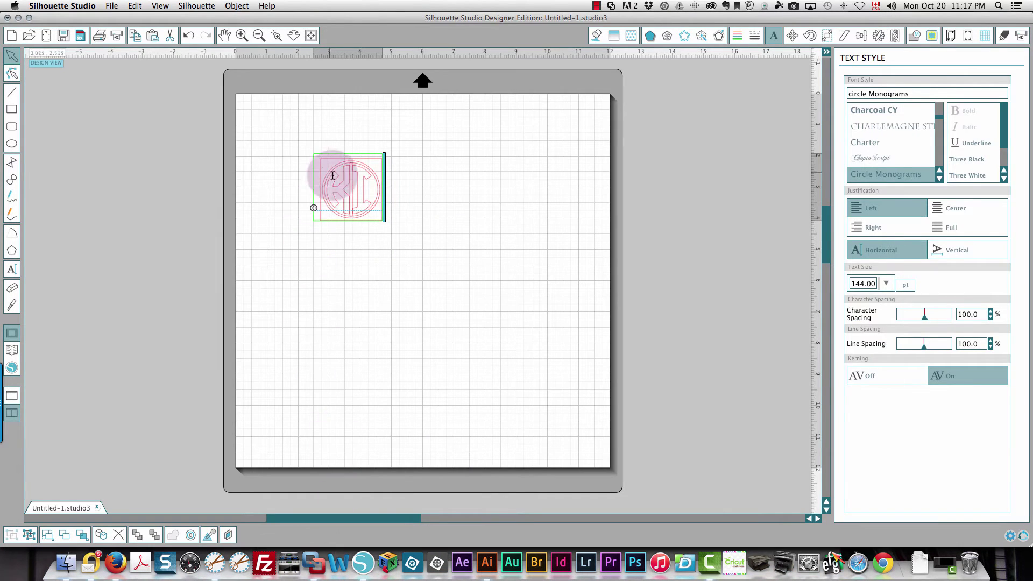
click(286, 151)
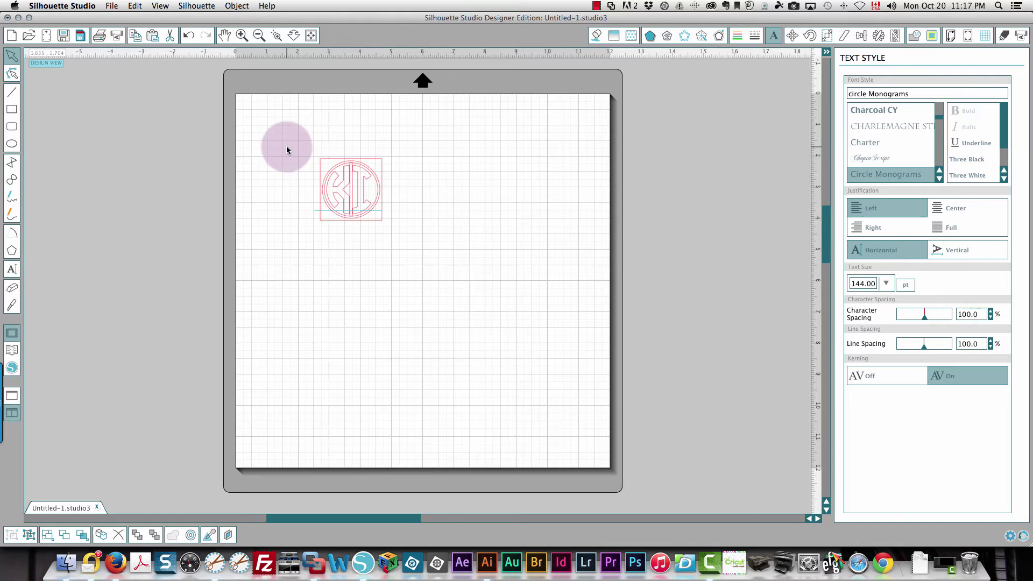
key(Delete)
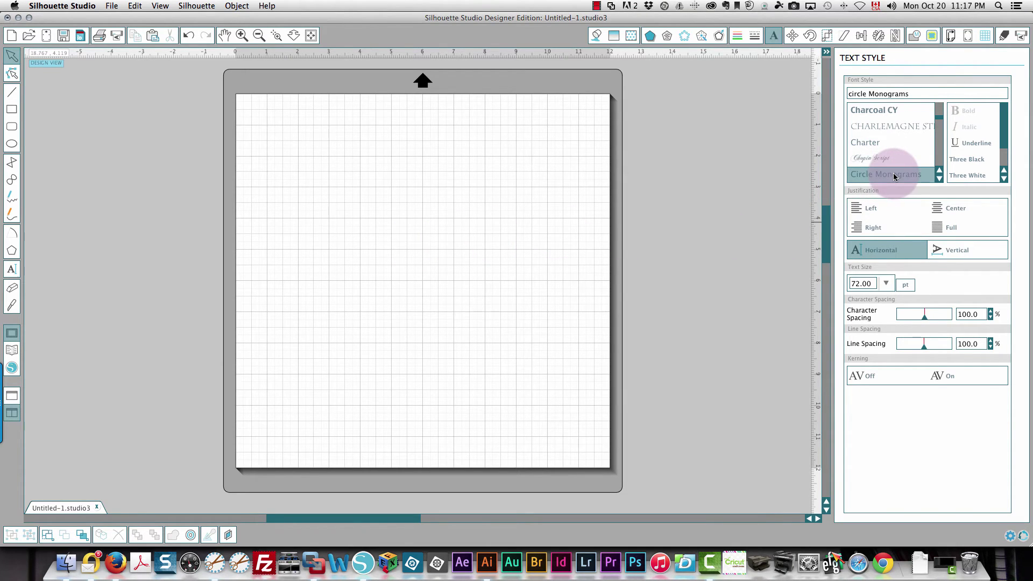
click(886, 283)
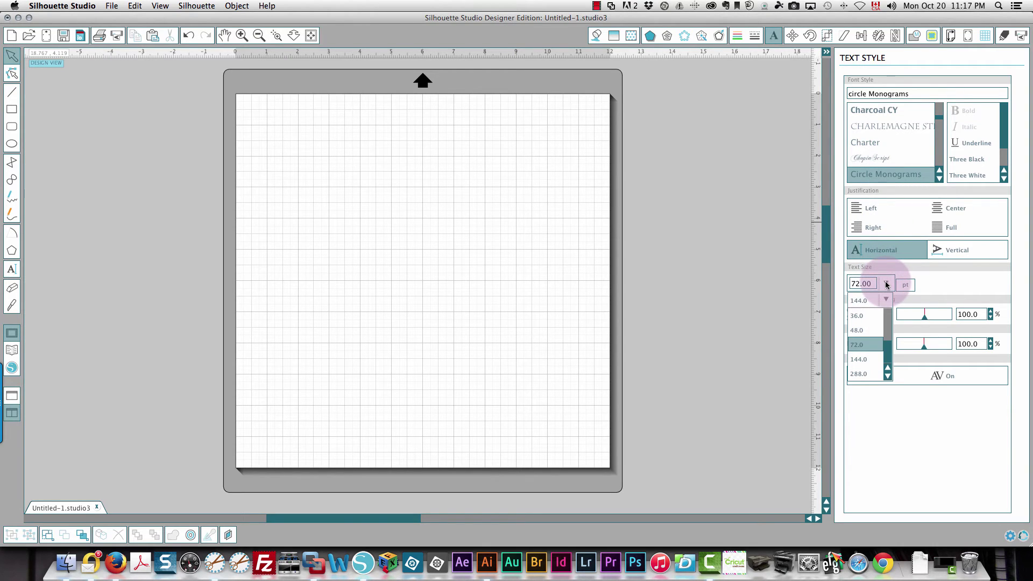
click(863, 359)
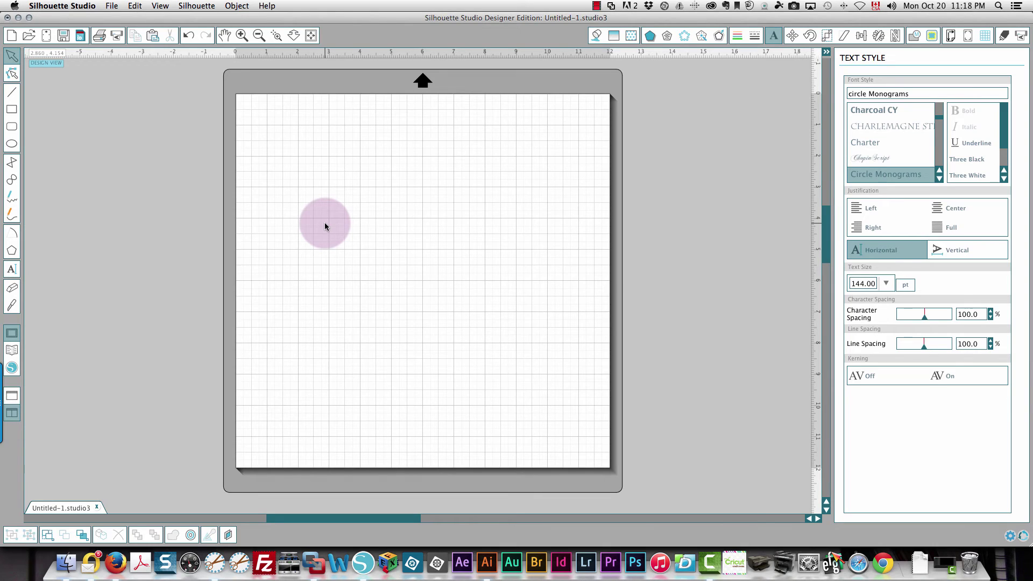
Type the Circle Monograms code 0cm on the mat, then remove a test 8.
click(12, 273)
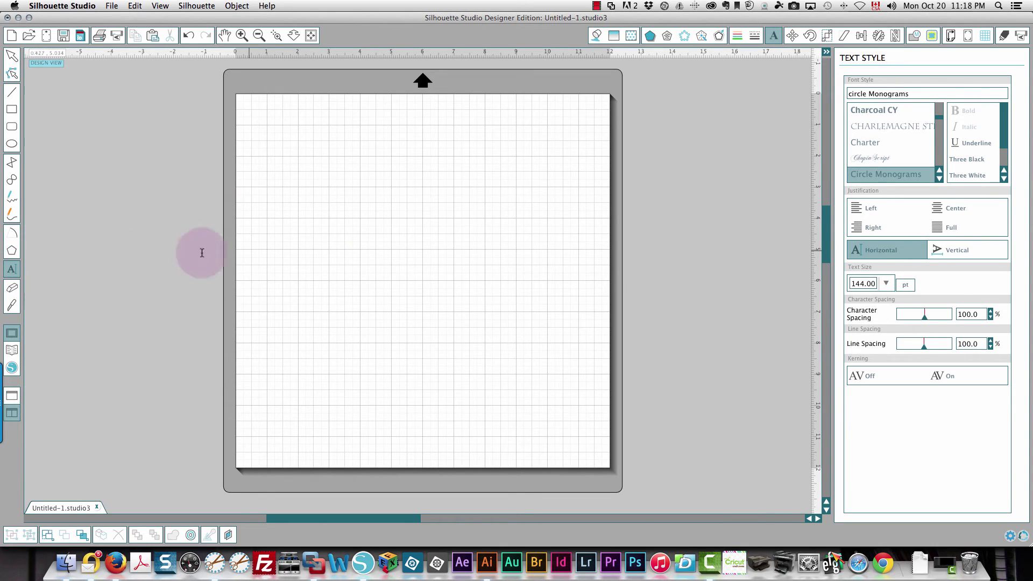
click(357, 228)
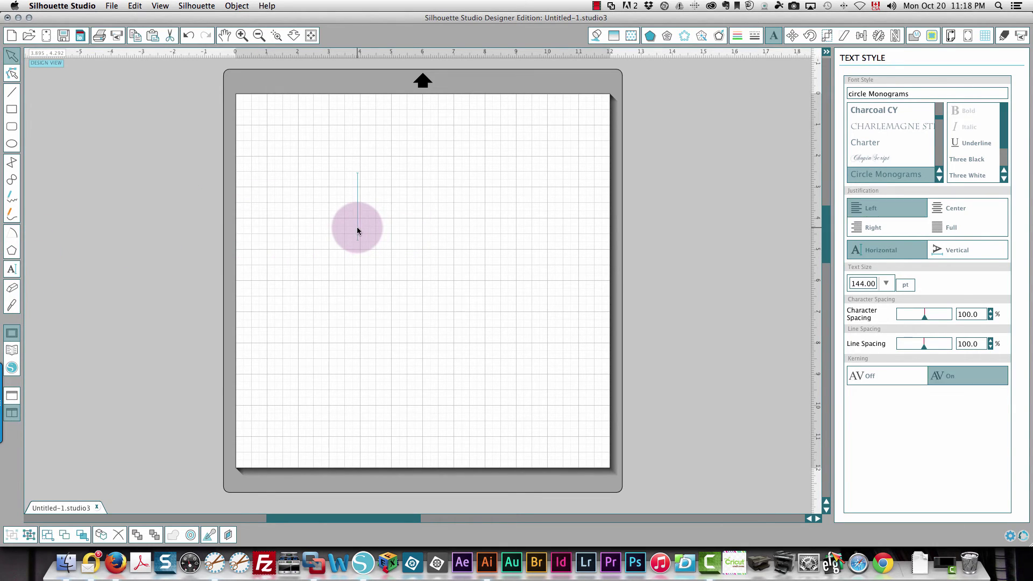
click(417, 225)
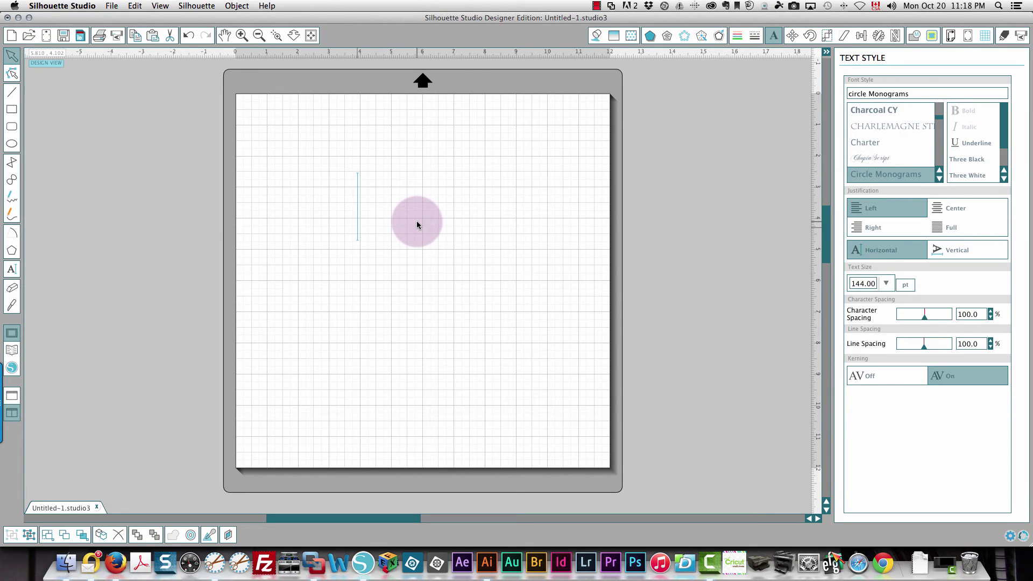
text(0)
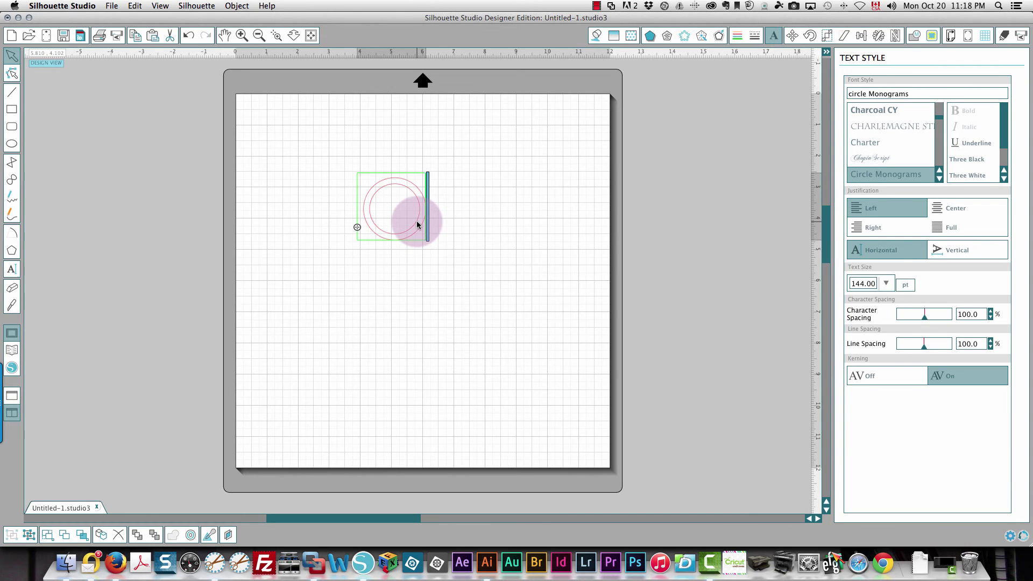
text(c)
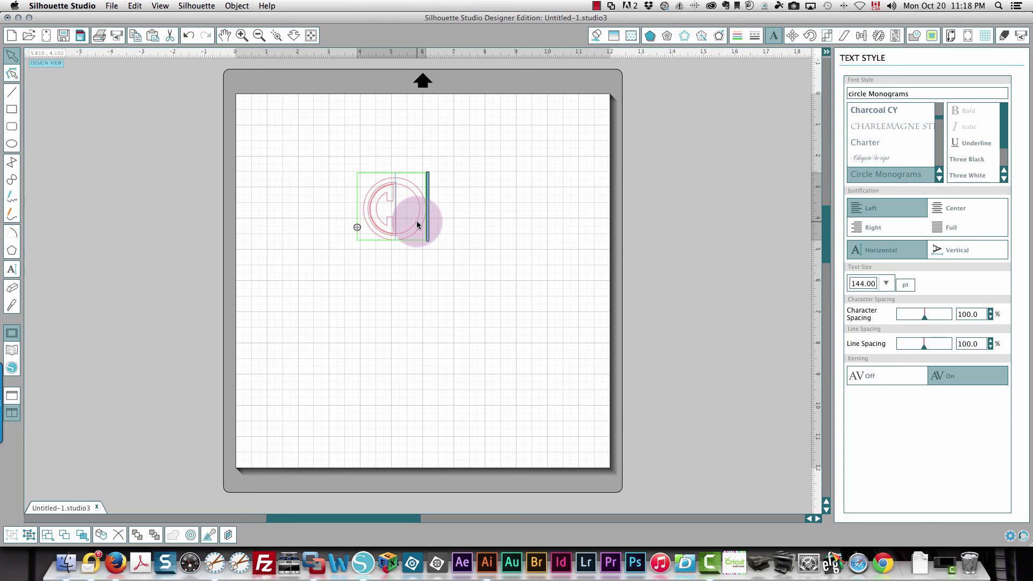
text(m)
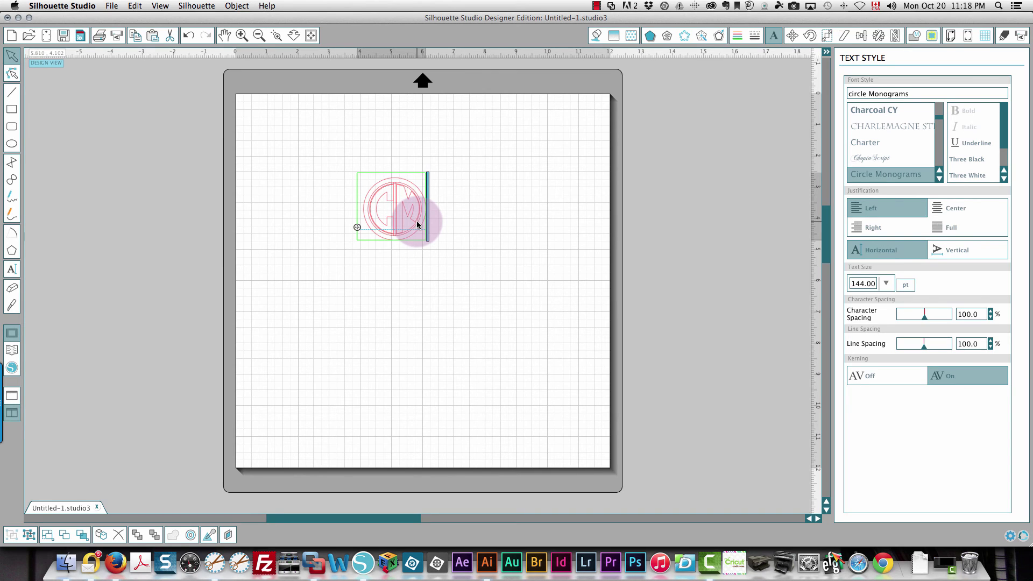
text(8)
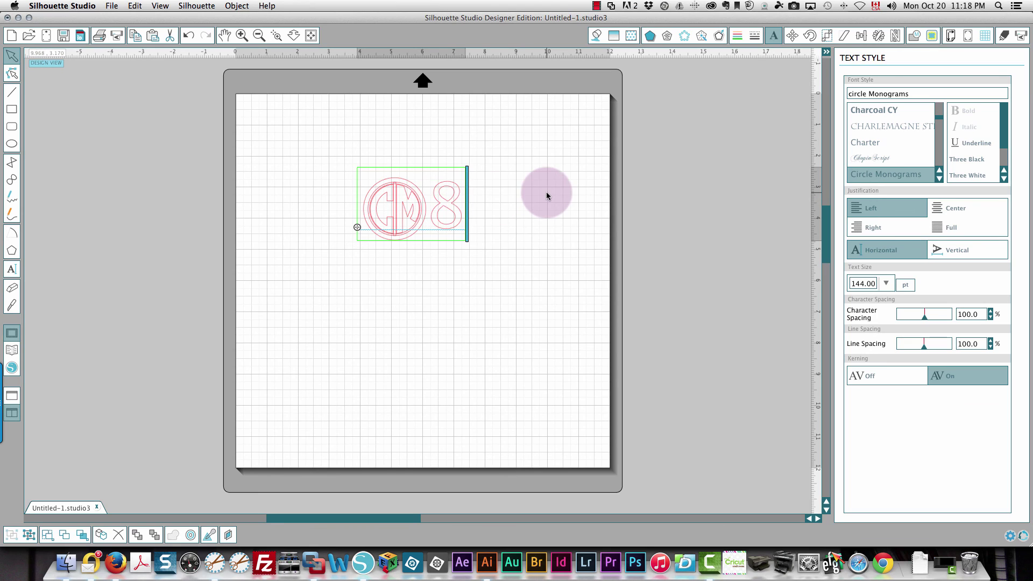
key(BackSpace)
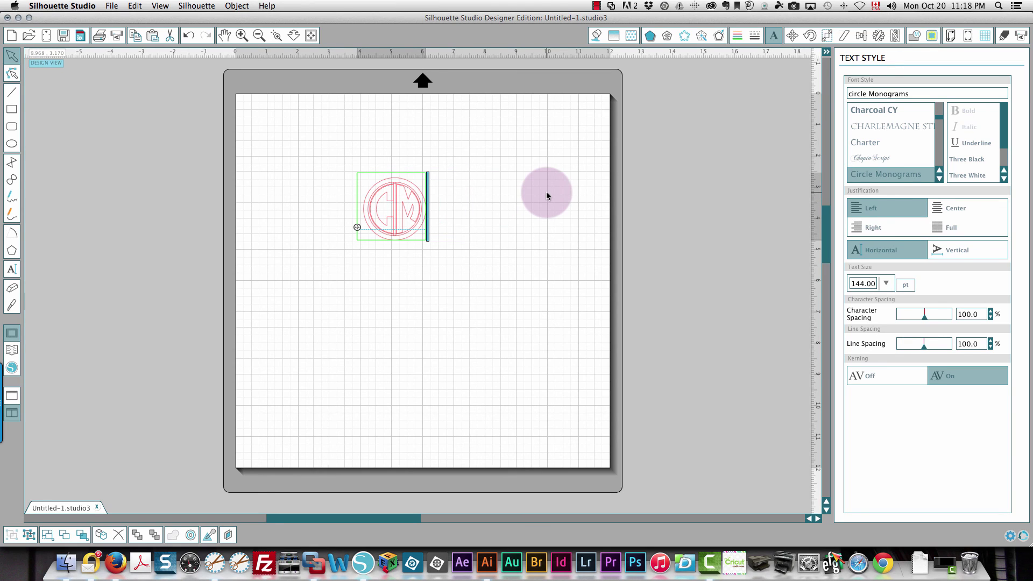